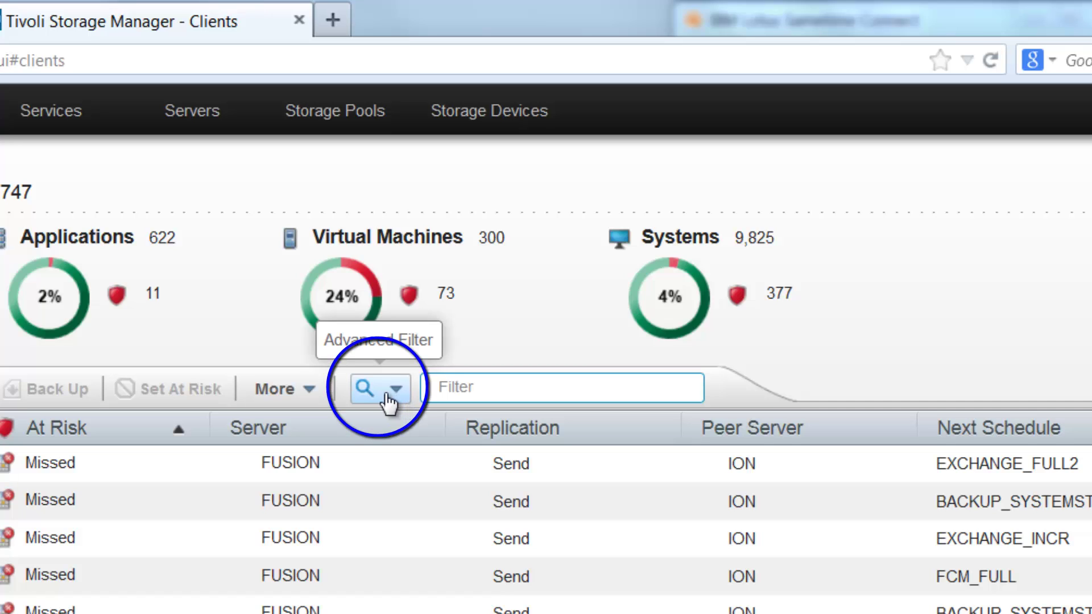
In Advanced Filter, build a condition where Replication is Send.
{"action": "left_click", "coordinate": [376, 398]}
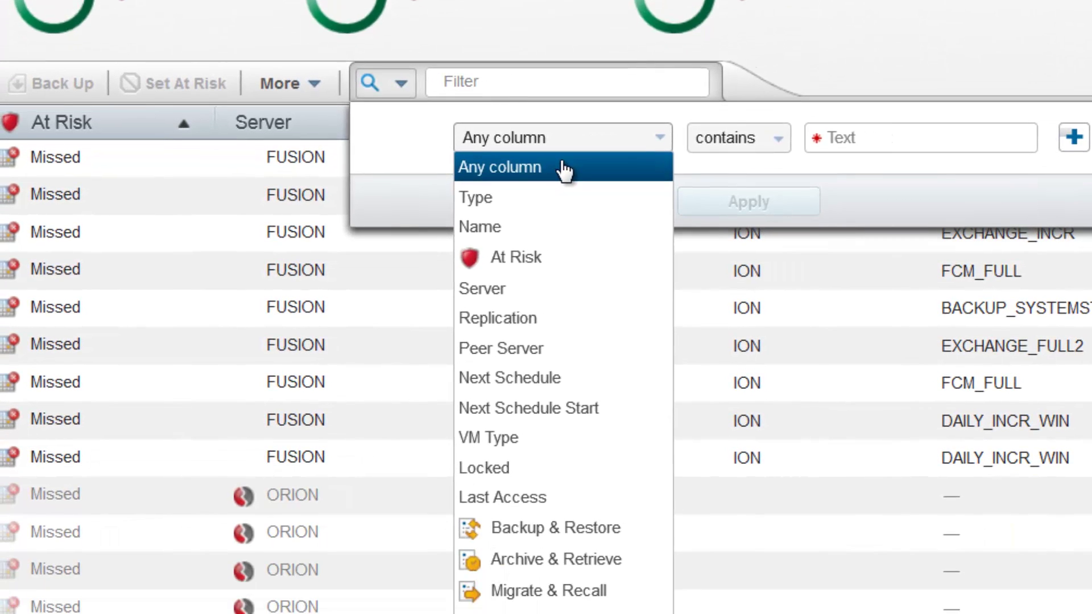
{"action": "left_click", "coordinate": [490, 439]}
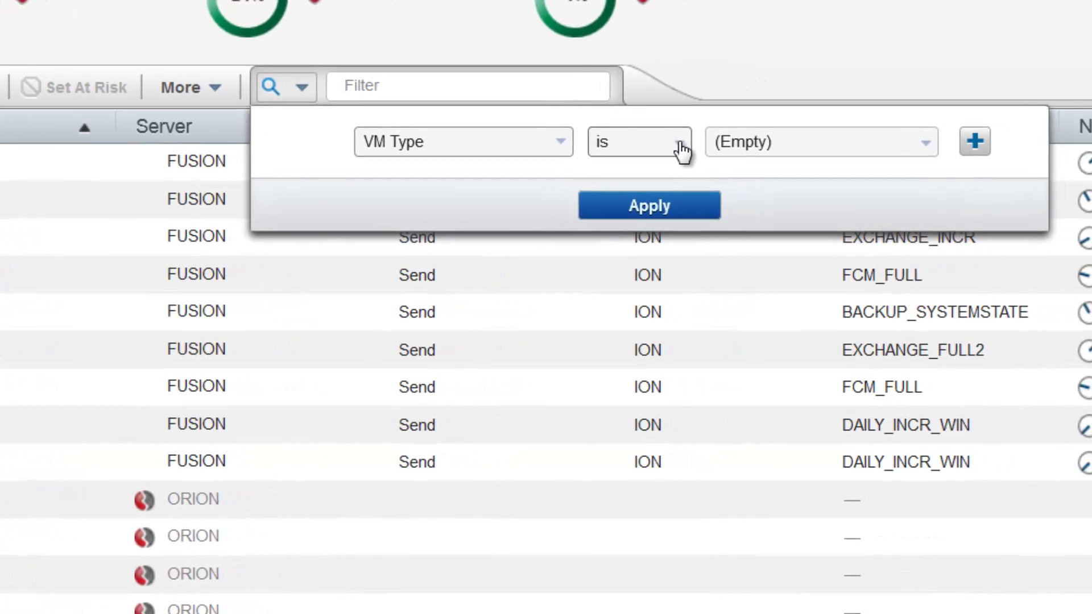
{"action": "left_click", "coordinate": [779, 143]}
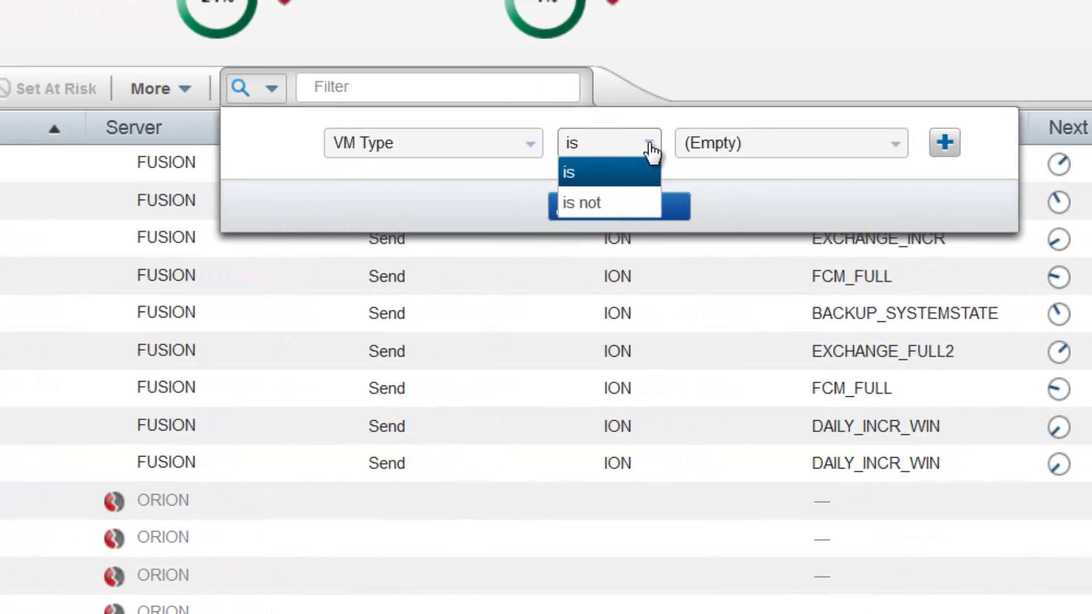
{"action": "left_click", "coordinate": [586, 205]}
{"action": "left_click", "coordinate": [530, 143]}
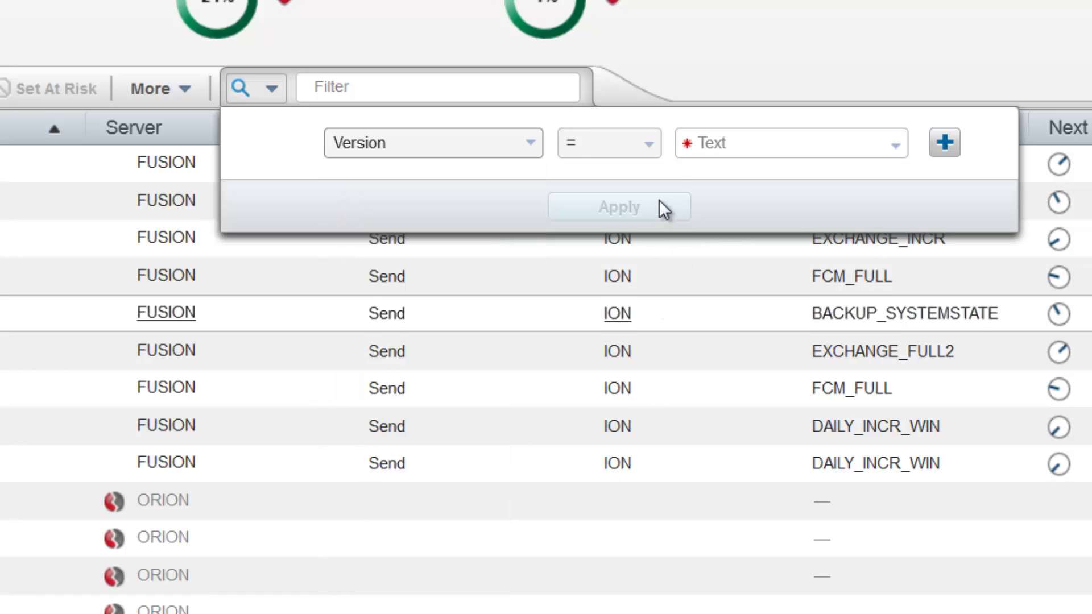
{"action": "left_click", "coordinate": [660, 151]}
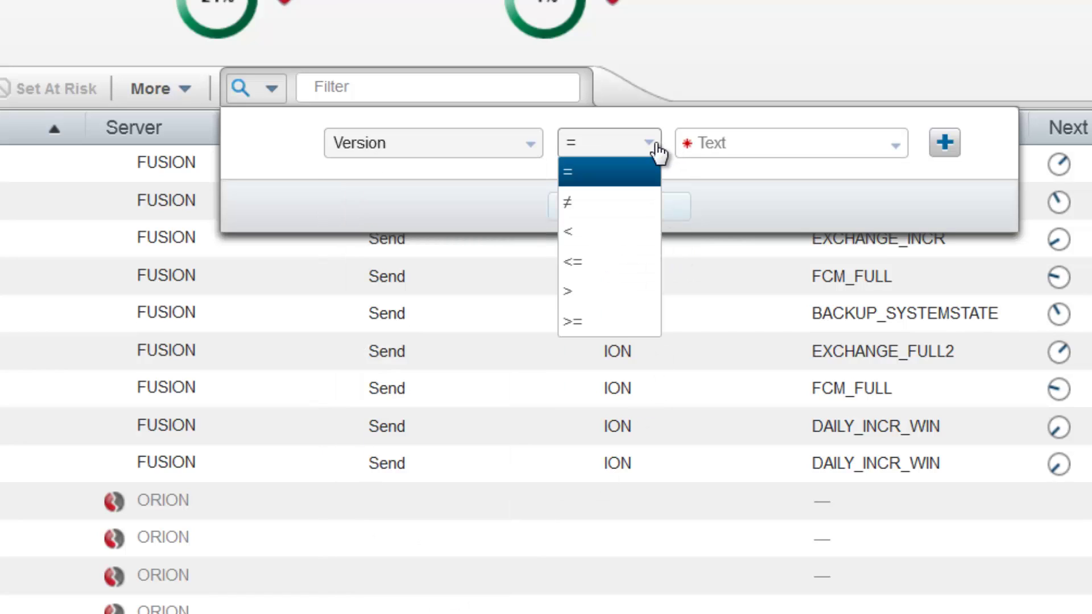
{"action": "left_click", "coordinate": [535, 154]}
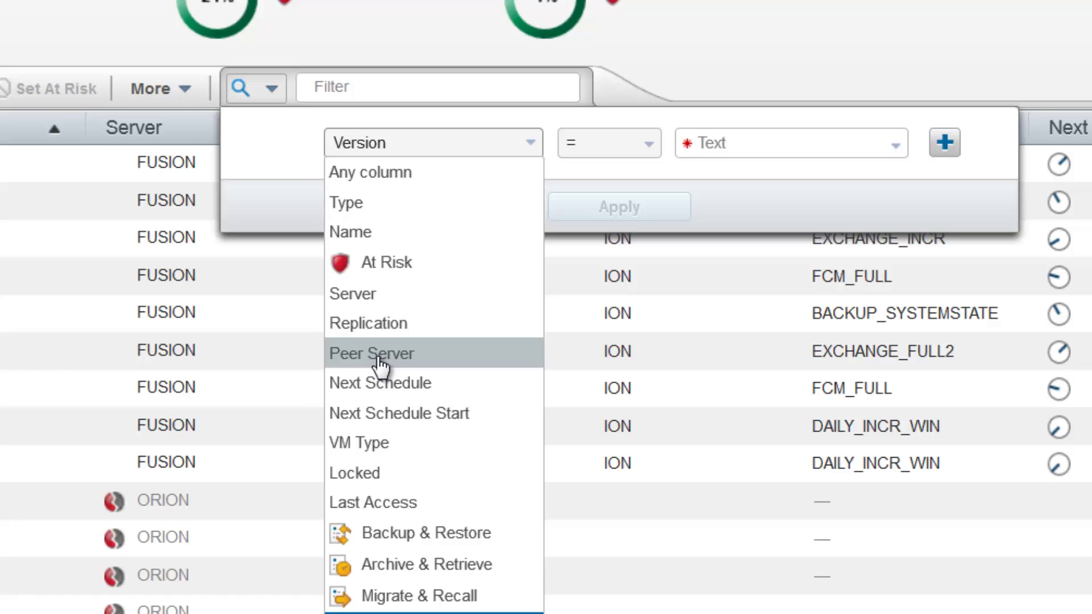
{"action": "left_click", "coordinate": [376, 333]}
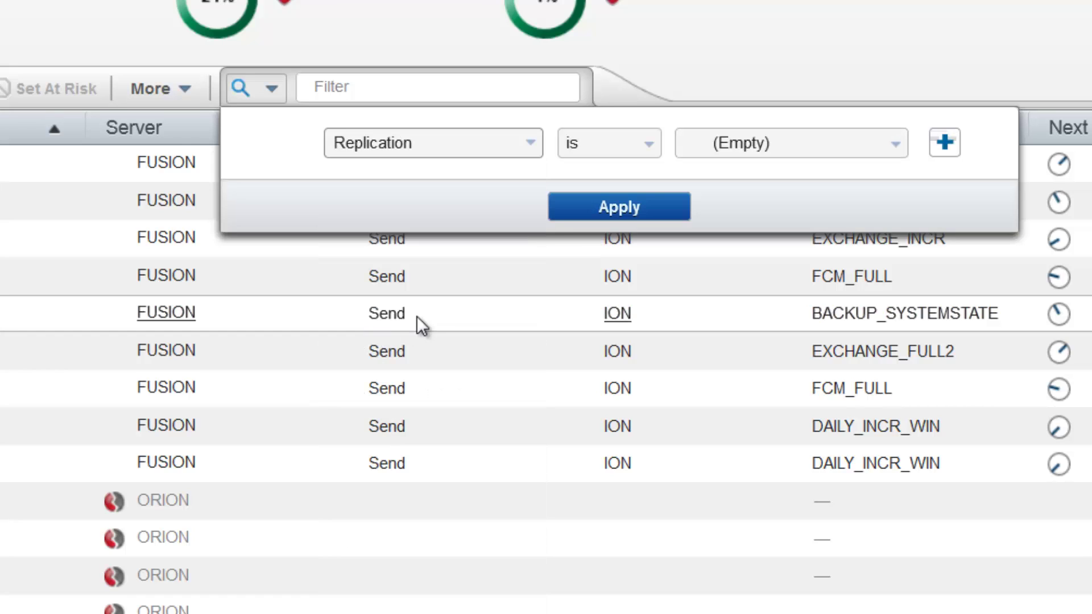
{"action": "left_click", "coordinate": [886, 153]}
{"action": "left_click", "coordinate": [807, 207]}
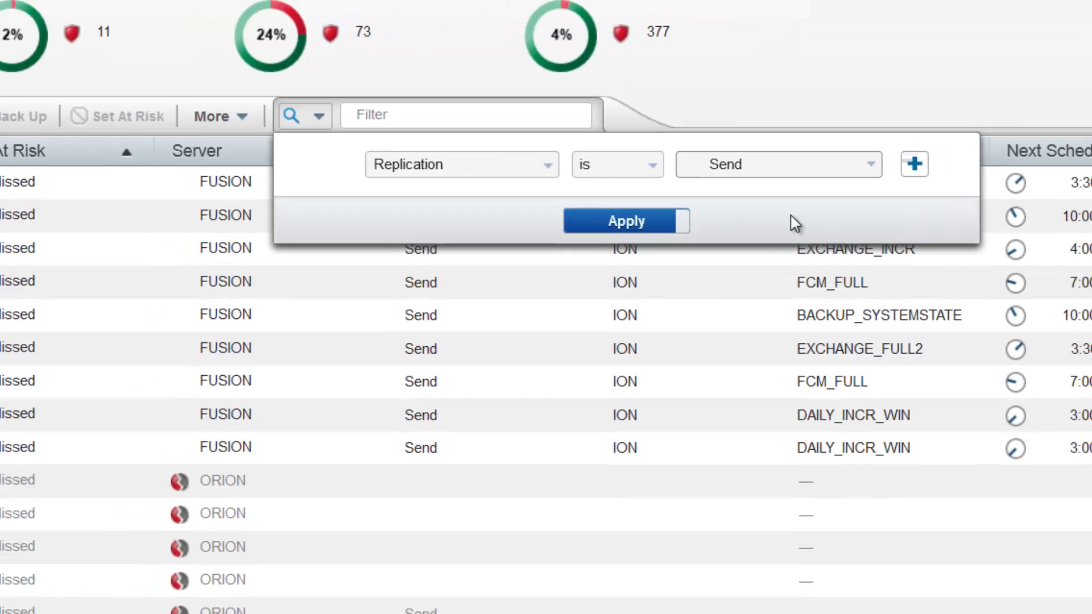
Apply the Replication is Send filter to the TSM Clients list.
{"action": "left_click", "coordinate": [627, 221]}
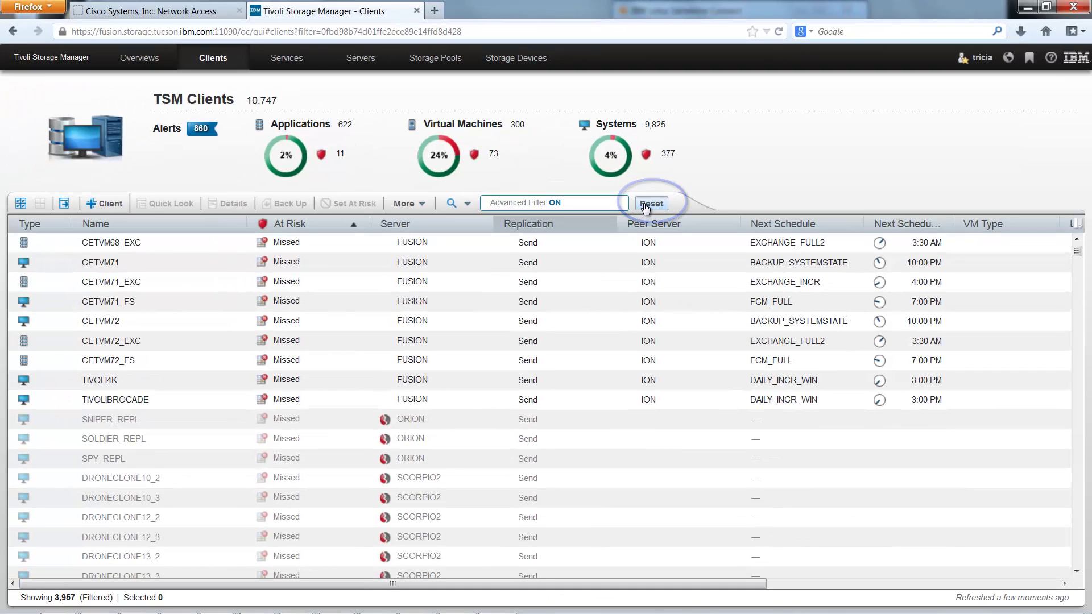
Reset the filter, then define a fresh Replication is Send condition in Advanced Filter.
{"action": "left_click", "coordinate": [644, 205]}
{"action": "left_click", "coordinate": [467, 203]}
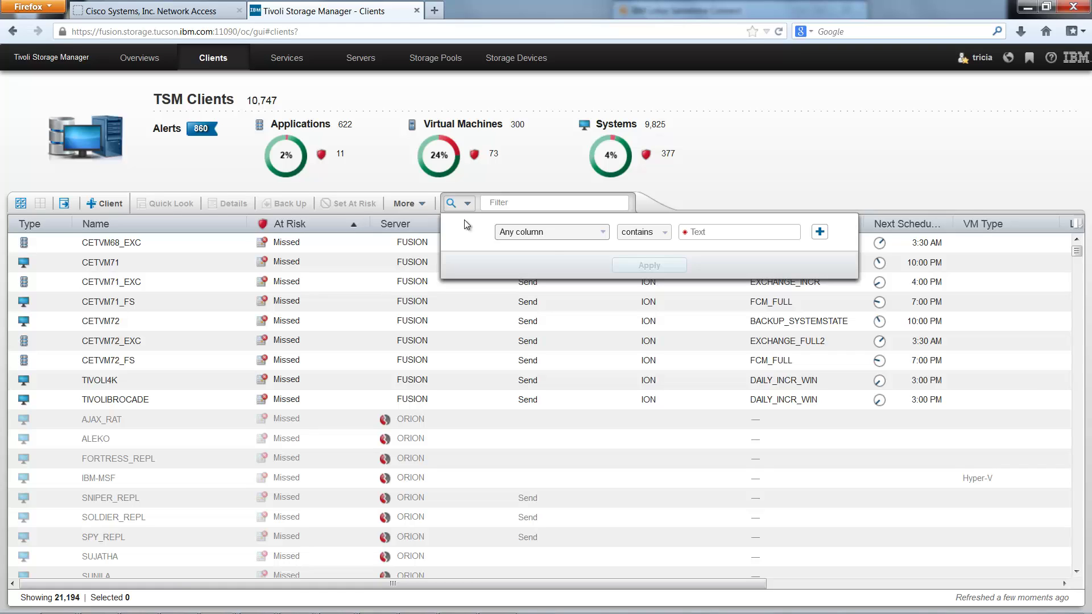
{"action": "left_click", "coordinate": [602, 234]}
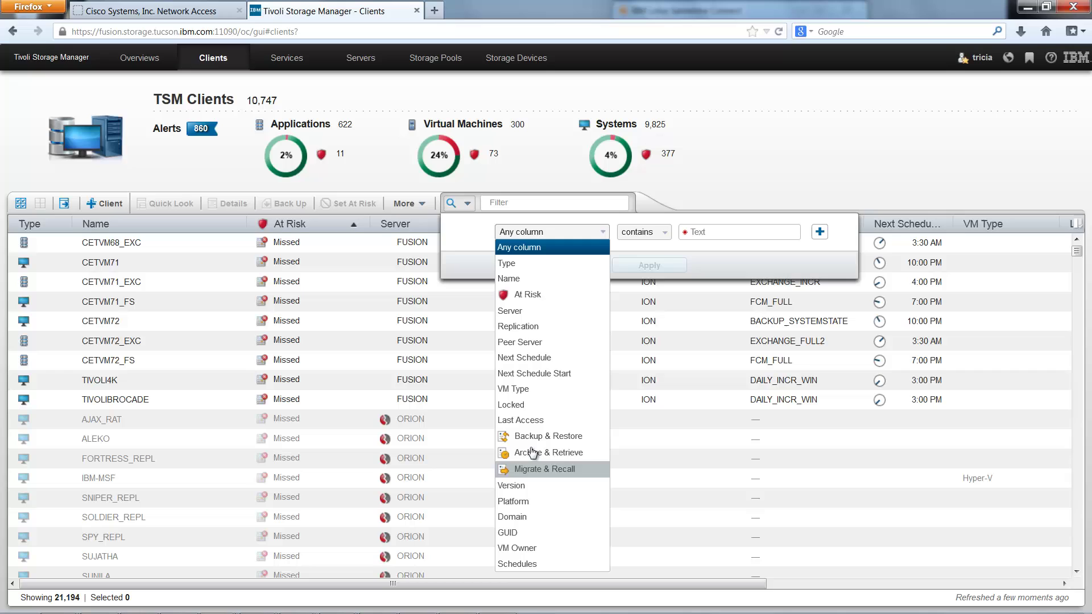
{"action": "left_click", "coordinate": [539, 325]}
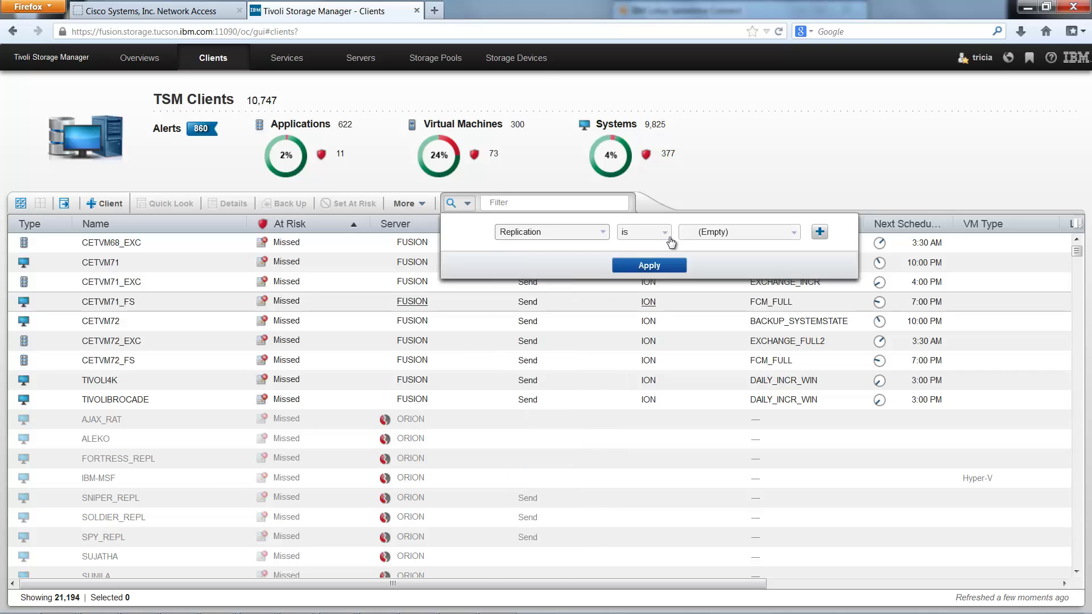
{"action": "left_click", "coordinate": [794, 238]}
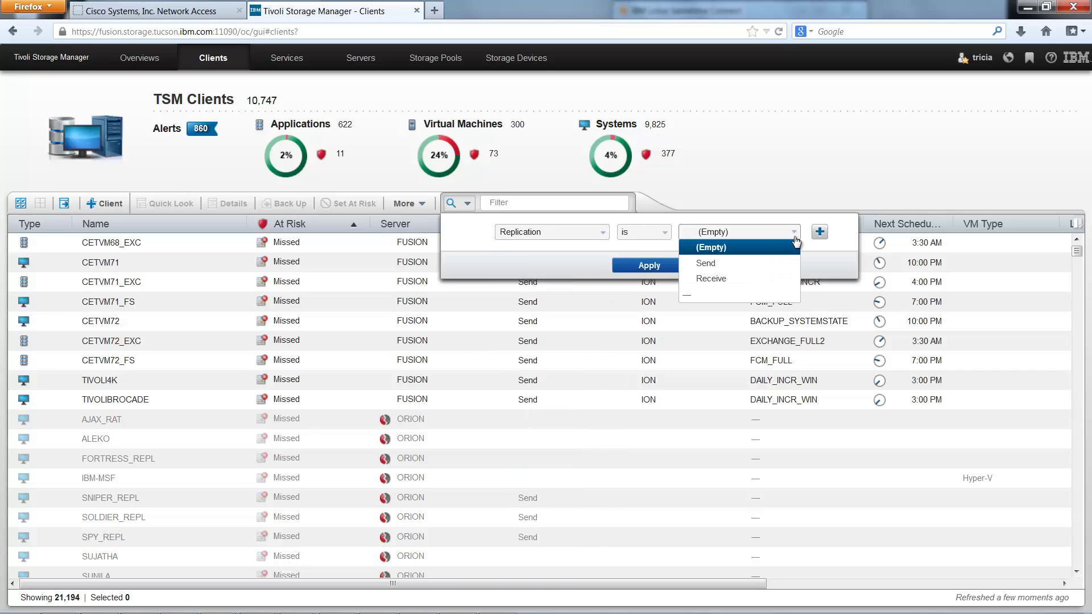
{"action": "left_click", "coordinate": [734, 264]}
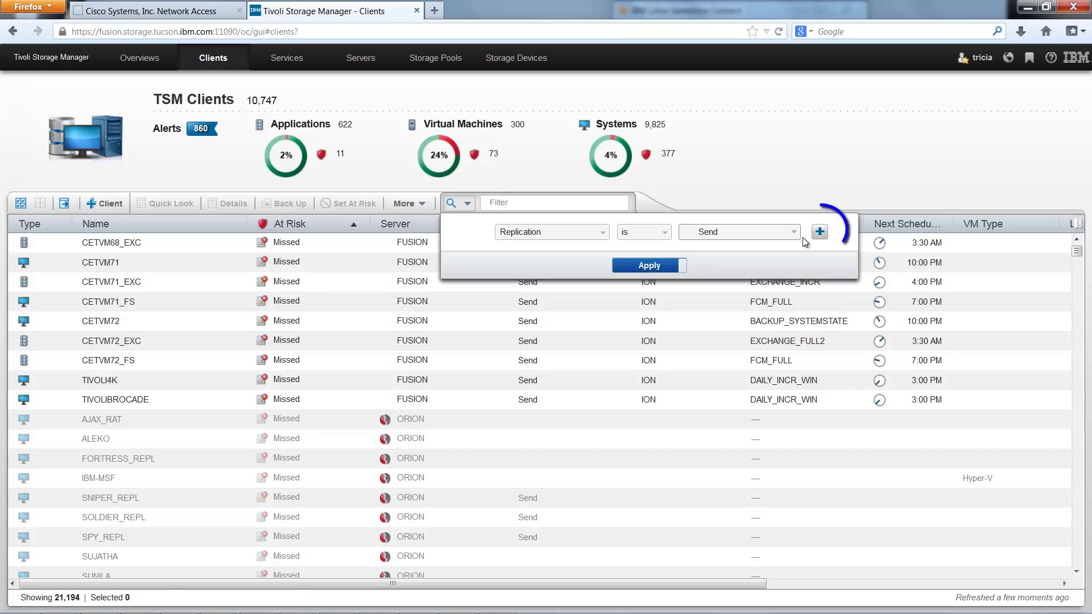
Add a second AND condition: At Risk is Failed.
{"action": "left_click", "coordinate": [820, 233]}
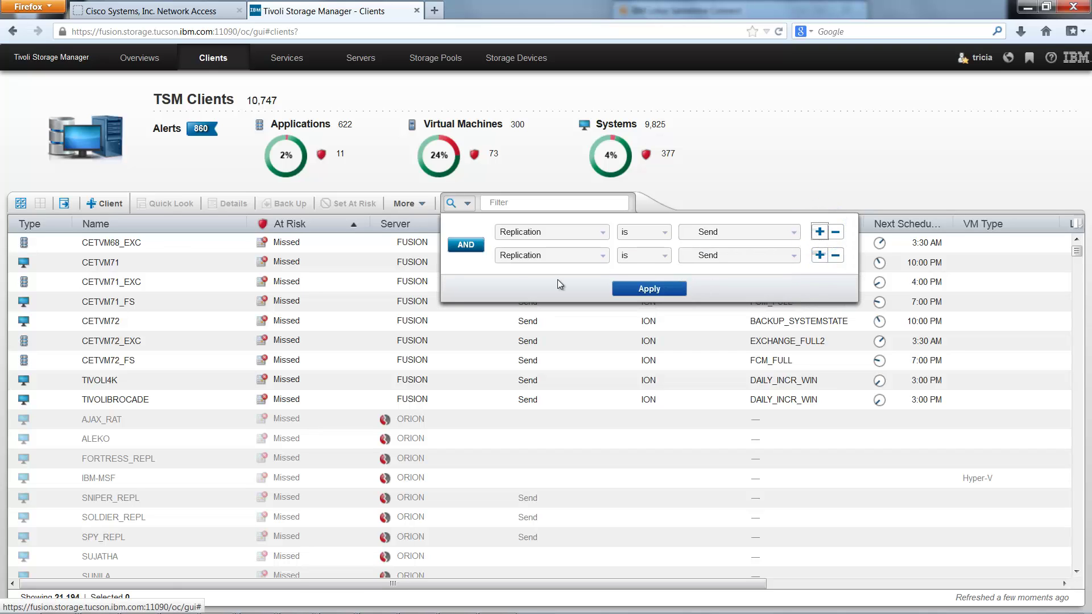
{"action": "left_click", "coordinate": [464, 246]}
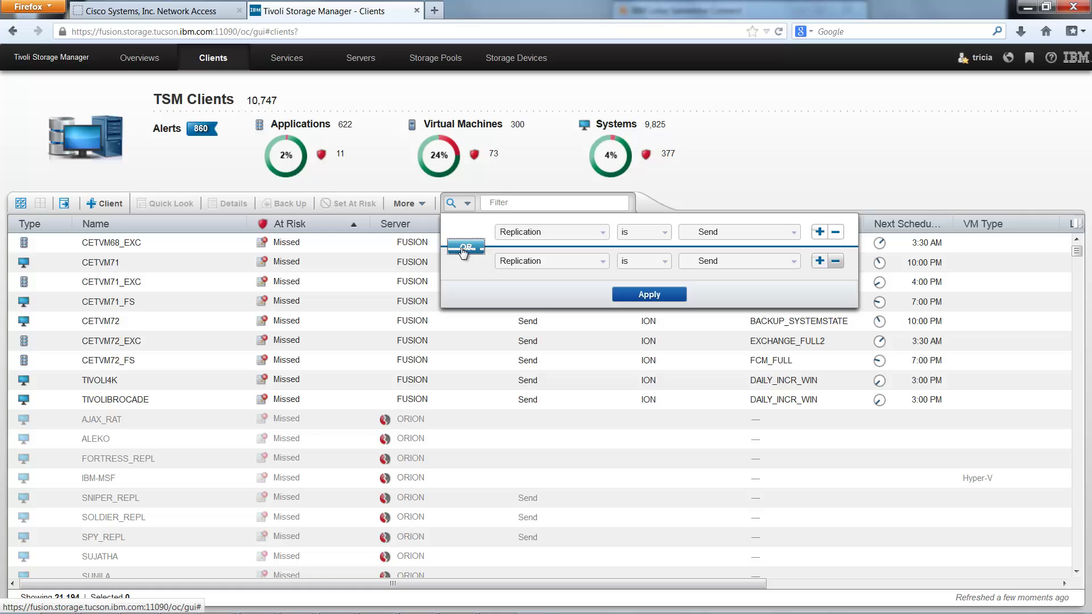
{"action": "left_click", "coordinate": [464, 248]}
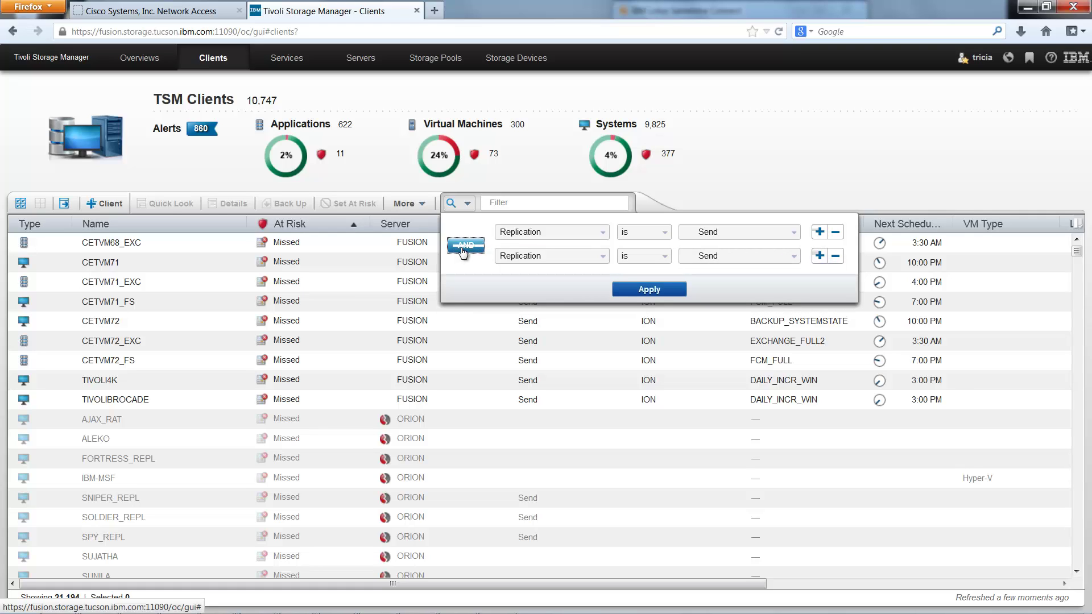
{"action": "left_click", "coordinate": [603, 256]}
{"action": "left_click", "coordinate": [540, 319]}
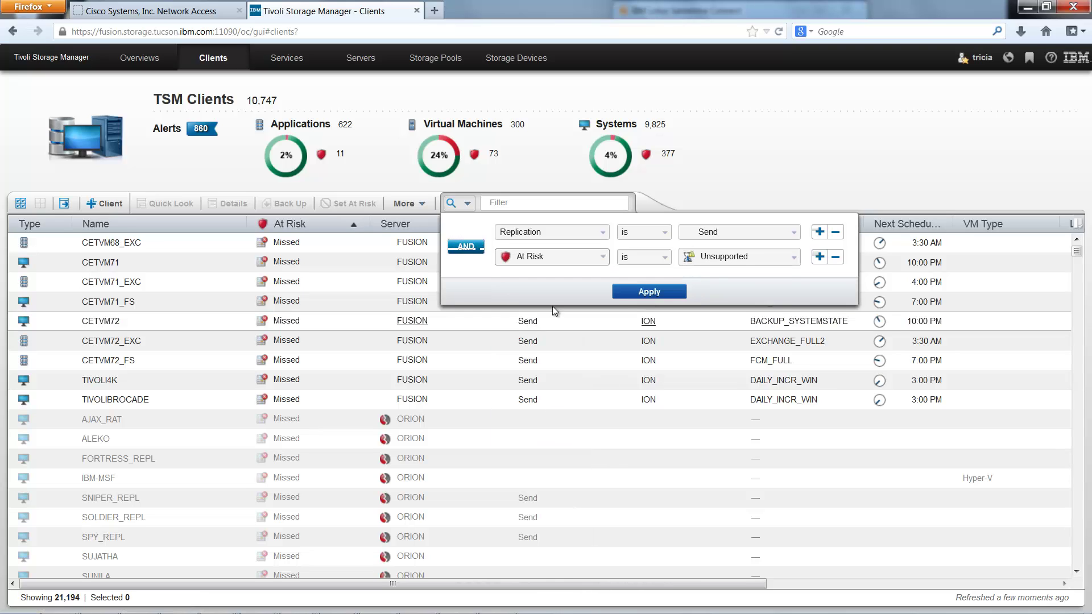
{"action": "left_click", "coordinate": [664, 263]}
{"action": "left_click", "coordinate": [664, 264]}
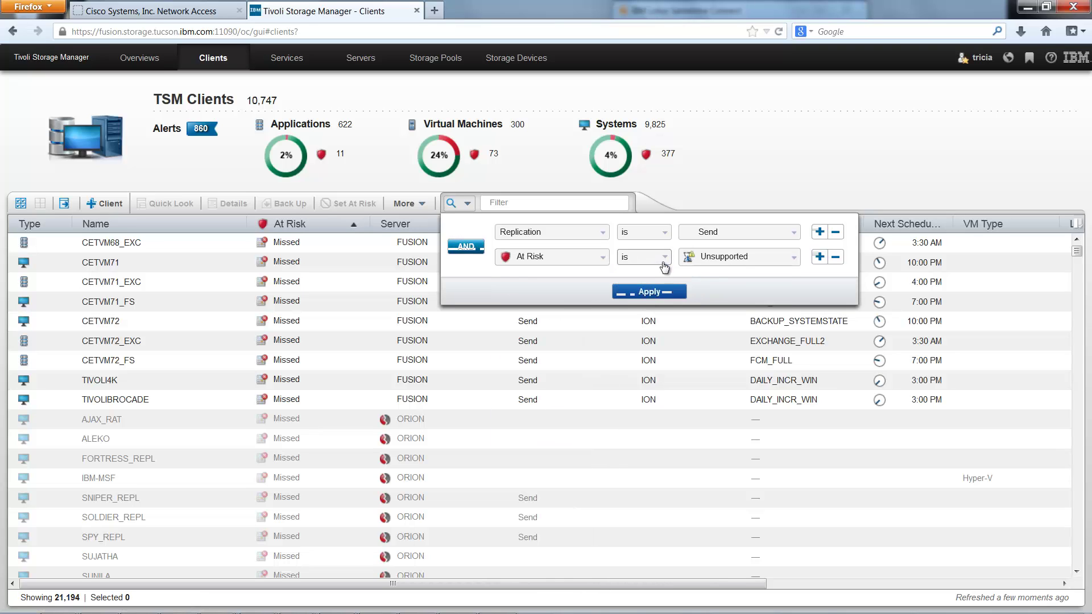
{"action": "left_click", "coordinate": [738, 262]}
{"action": "left_click", "coordinate": [709, 375]}
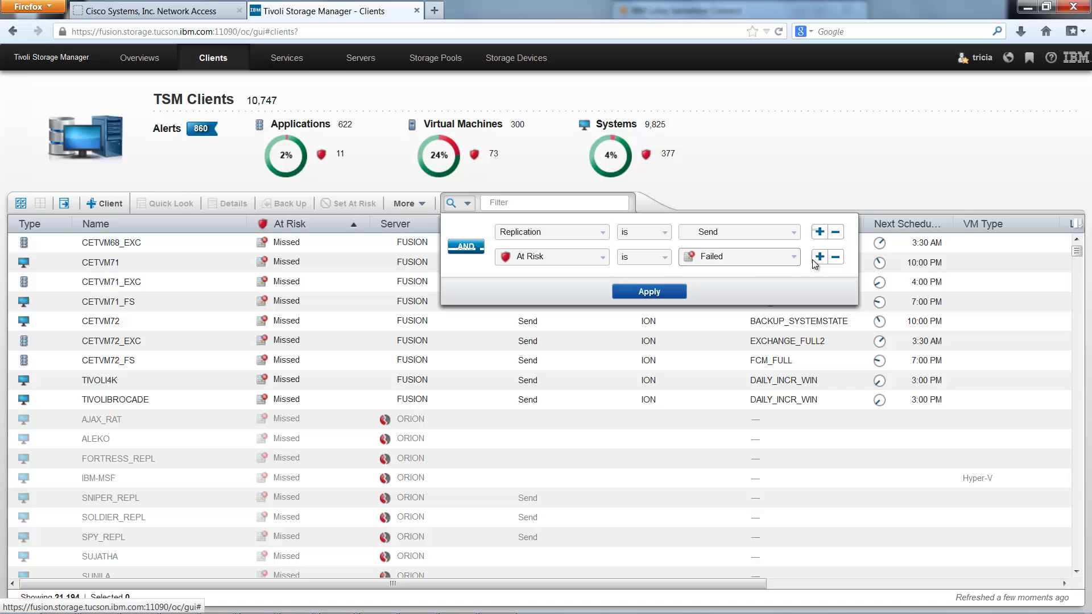
{"action": "left_click", "coordinate": [643, 292]}
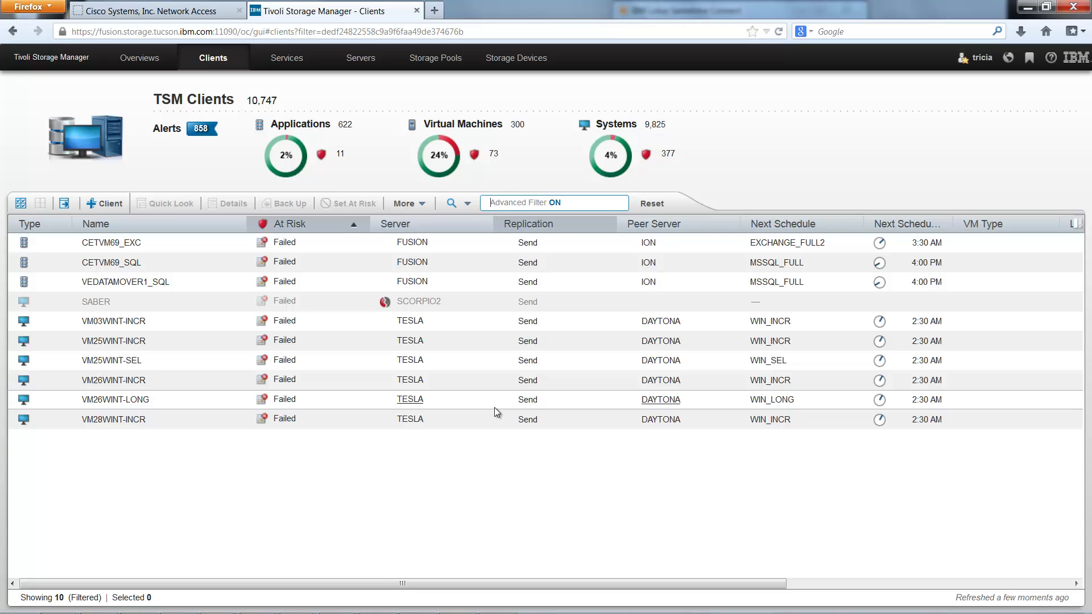
Copy the filtered page's URL and save it as shared link 'failed backups that need to replicate'.
{"action": "left_click", "coordinate": [433, 31]}
{"action": "key", "text": "ctrl+c"}
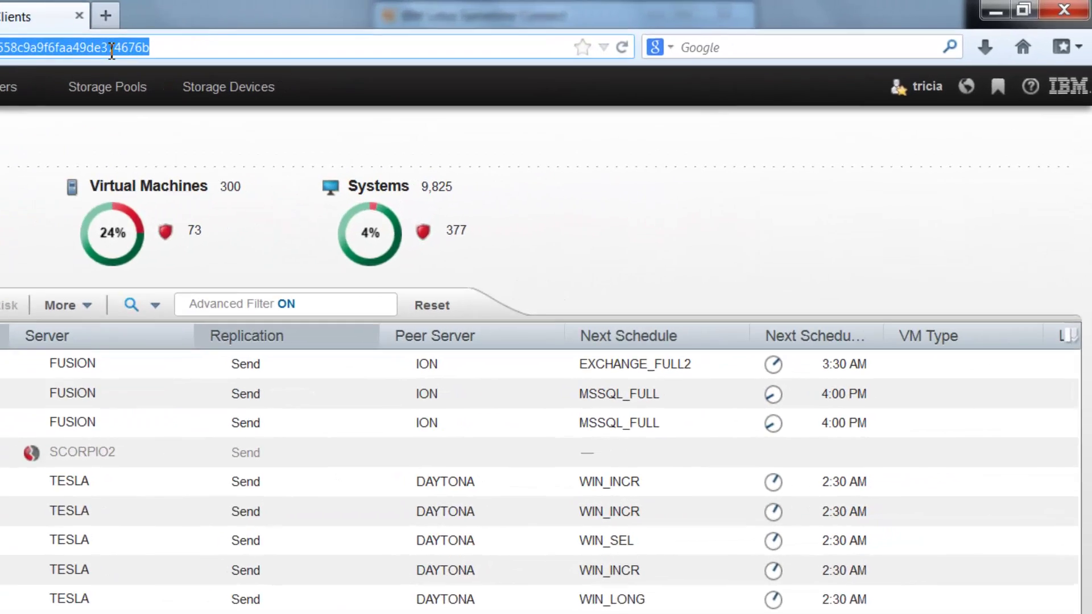
{"action": "left_click", "coordinate": [998, 91]}
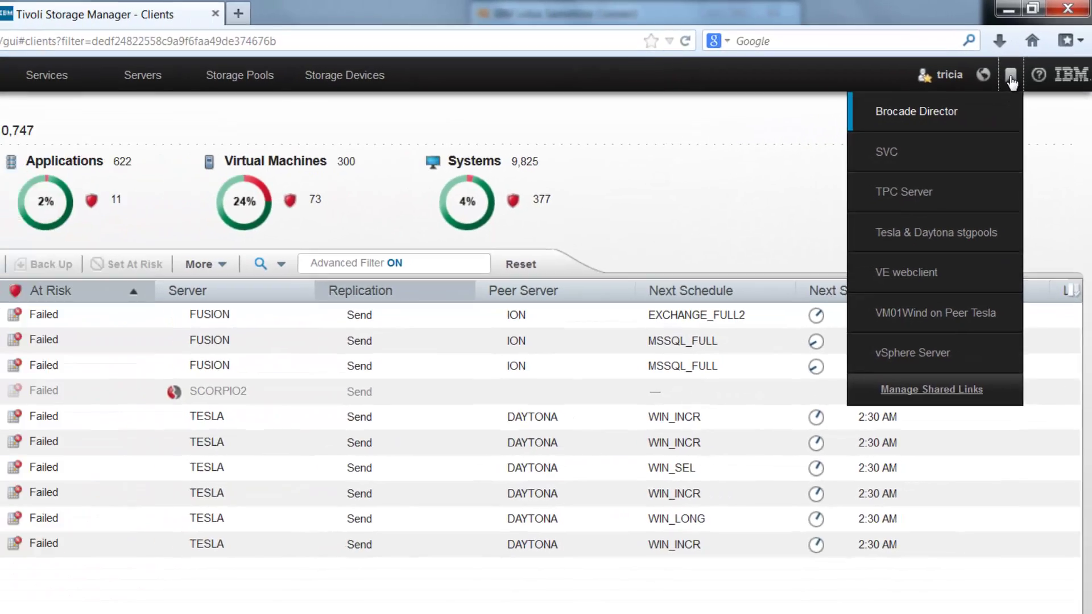
{"action": "key", "text": "Return"}
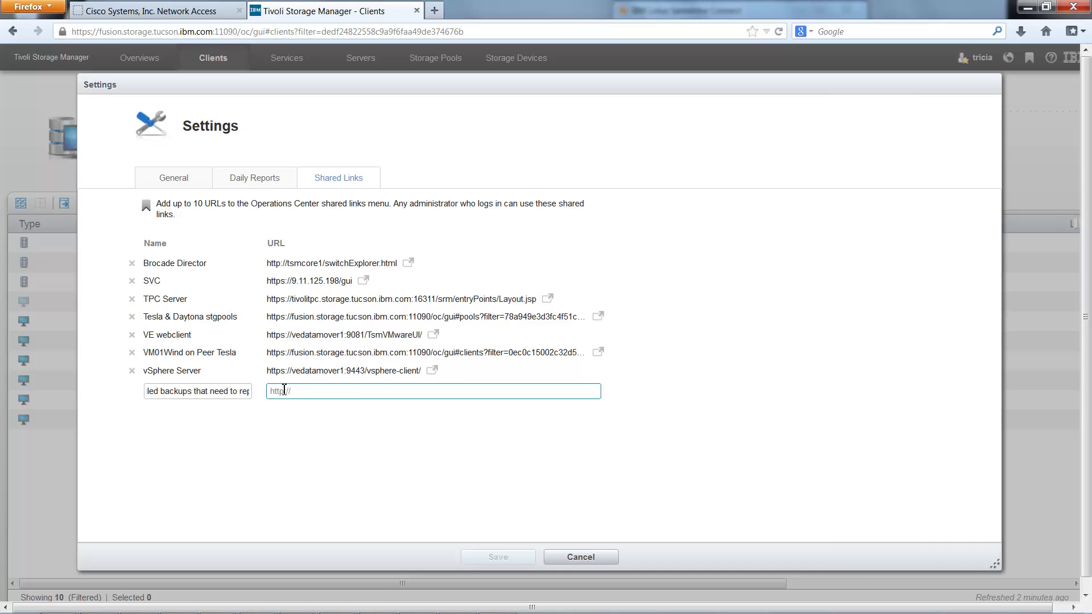
{"action": "left_click", "coordinate": [284, 391]}
{"action": "key", "text": "ctrl+v"}
{"action": "key", "text": "Return"}
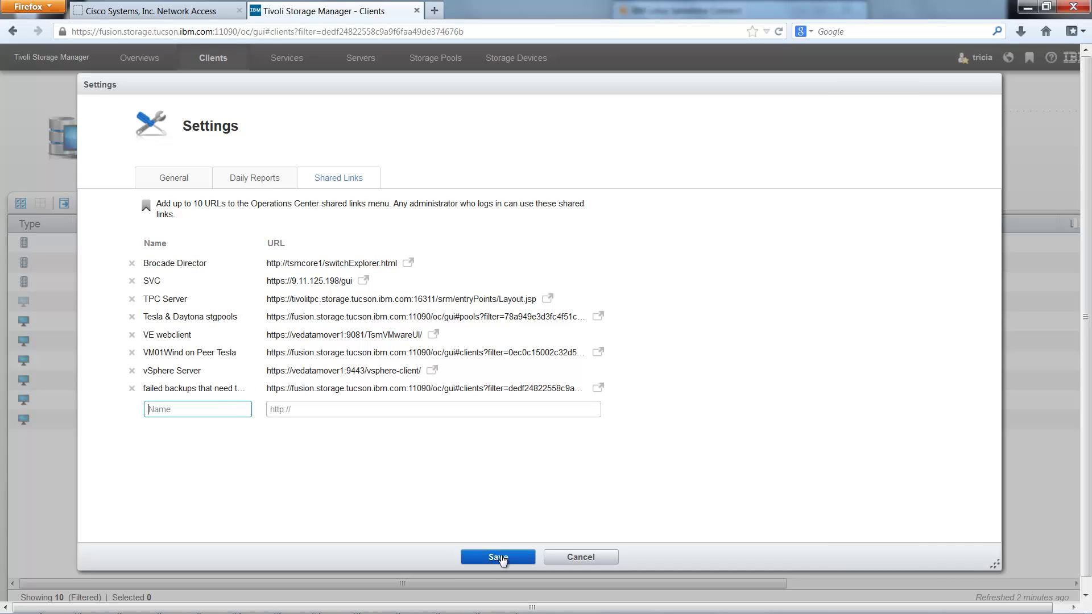
{"action": "left_click", "coordinate": [500, 559]}
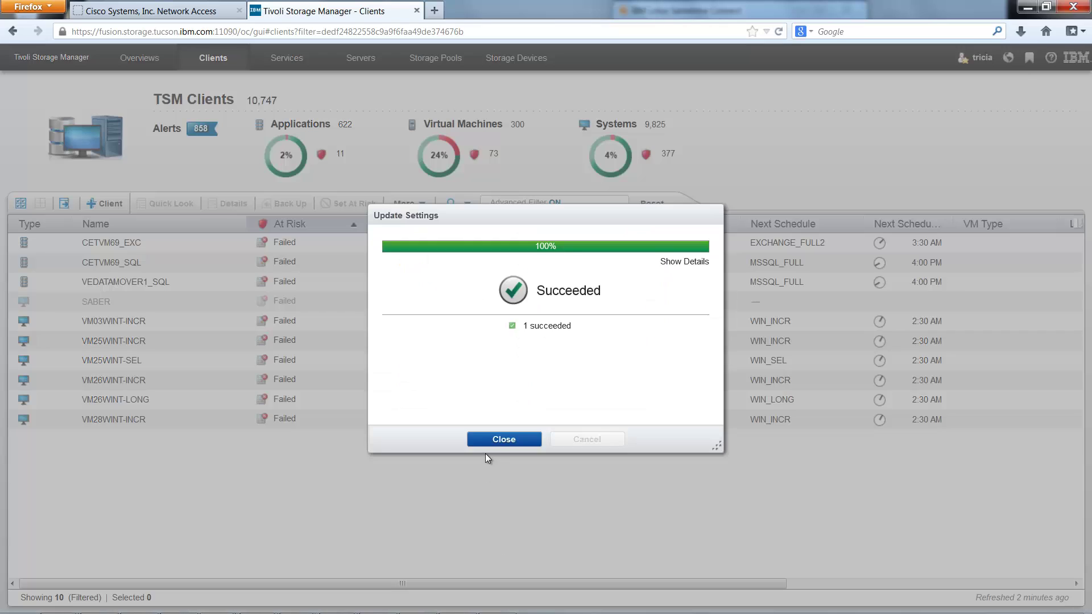
Dismiss the settings-updated confirmation for the saved shared links.
{"action": "left_click", "coordinate": [496, 440]}
{"action": "mouse_move", "coordinate": [1030, 59]}
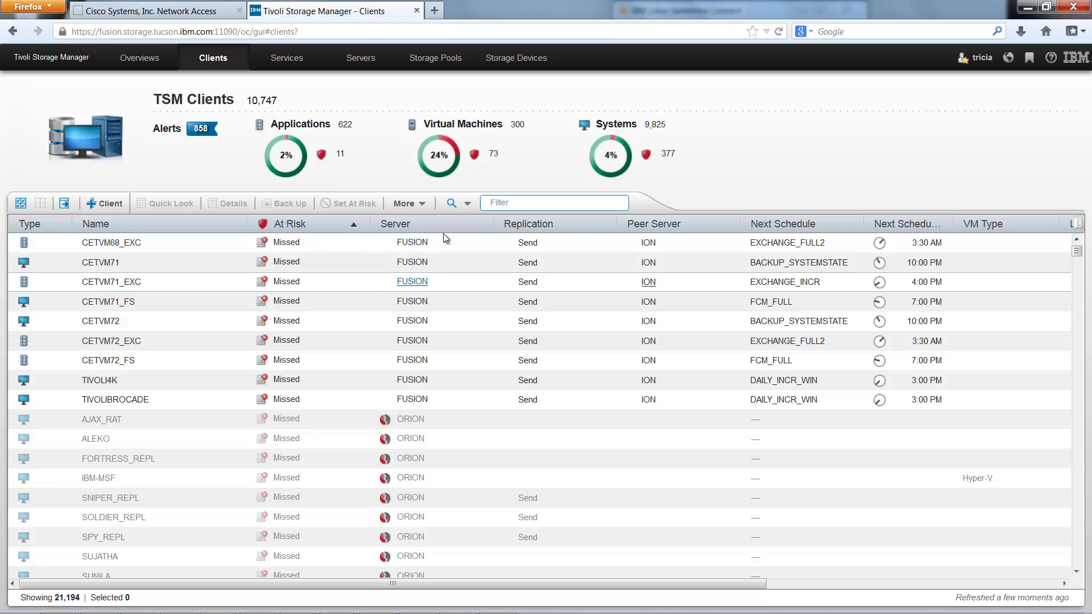
{"action": "left_click", "coordinate": [467, 206]}
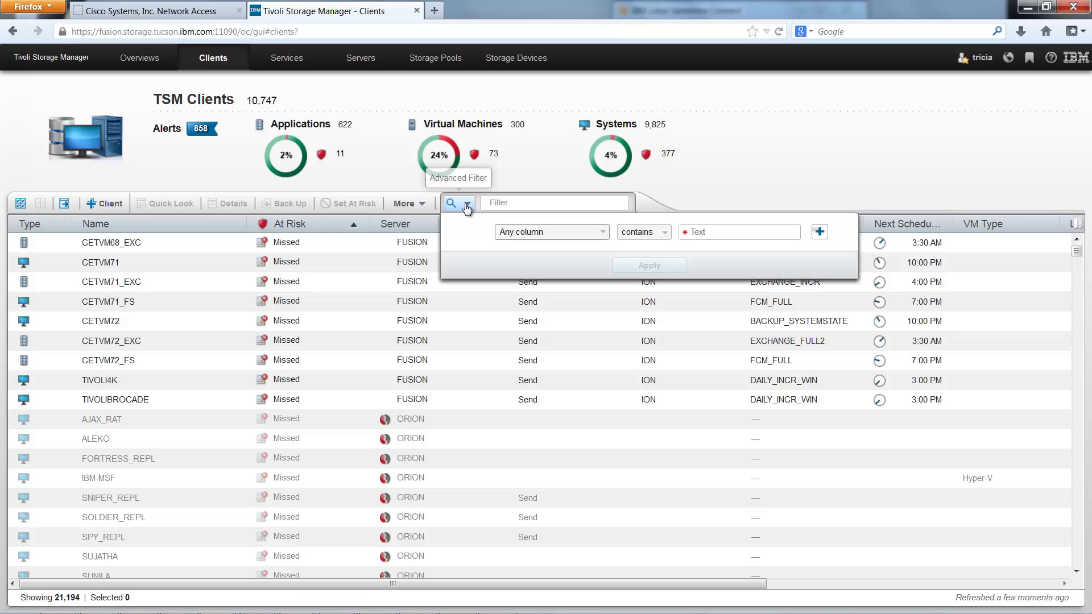